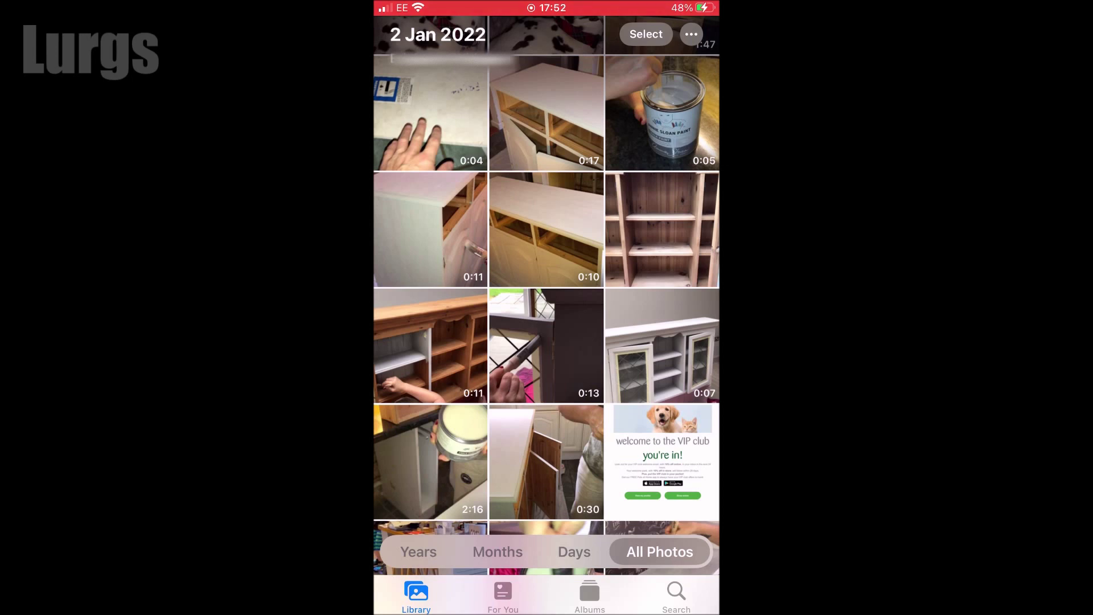
# Step: Scroll through the photo library in the iOS Photos app
pyautogui.scroll(3, 546, 285)
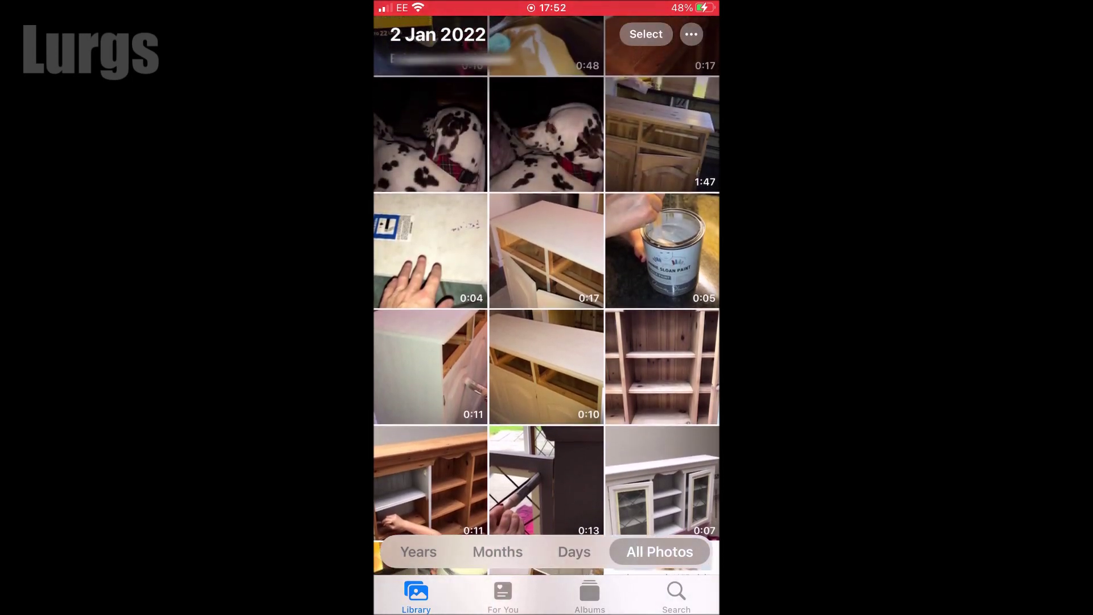
pyautogui.scroll(2, 546, 285)
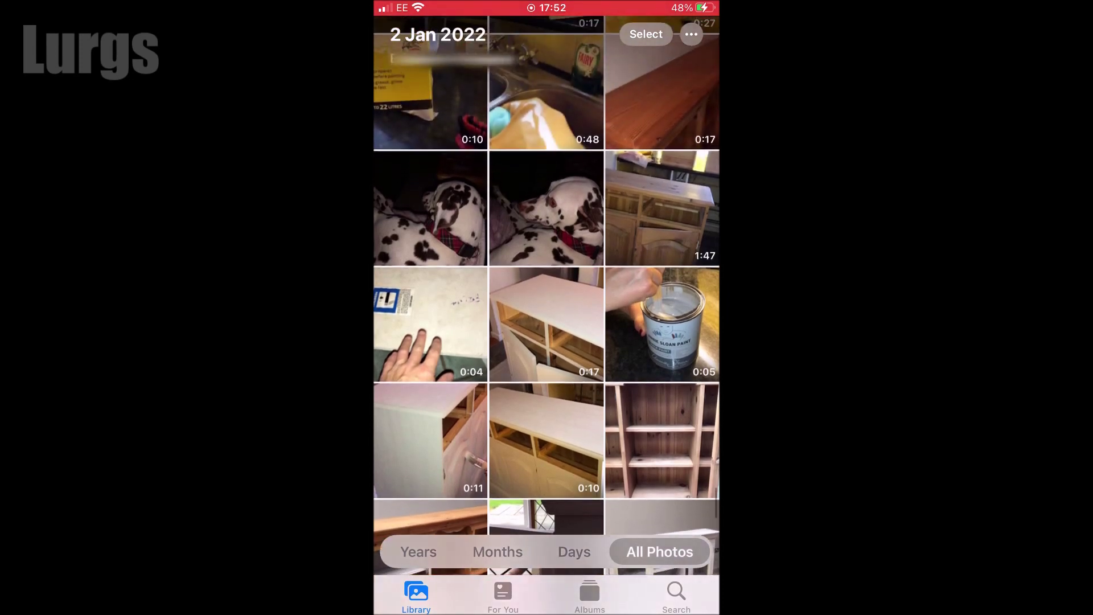
pyautogui.scroll(-4, 547, 307)
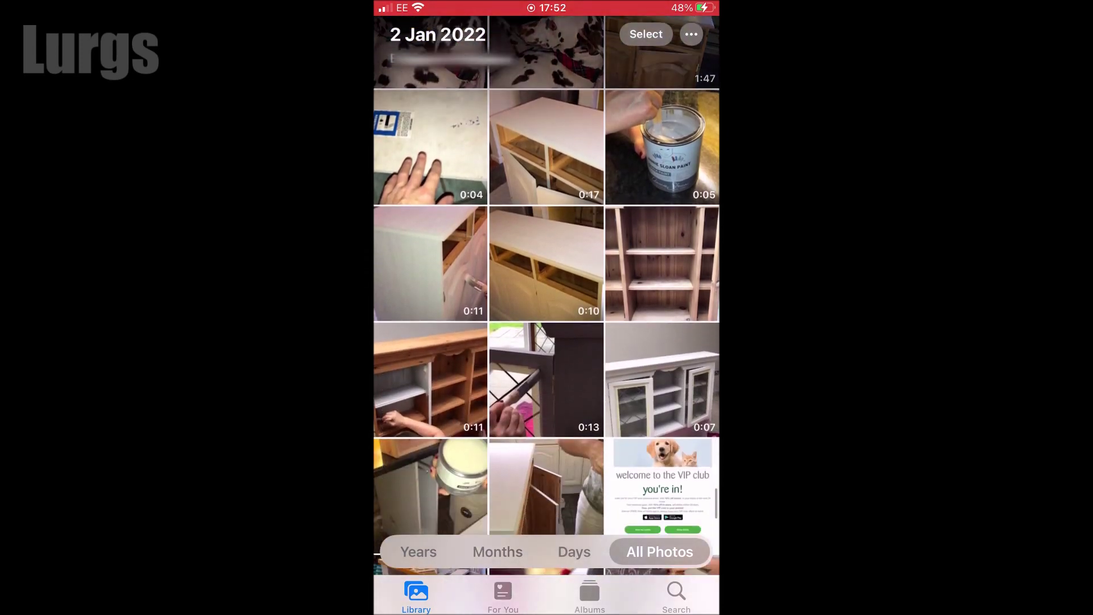
pyautogui.scroll(-1, 547, 307)
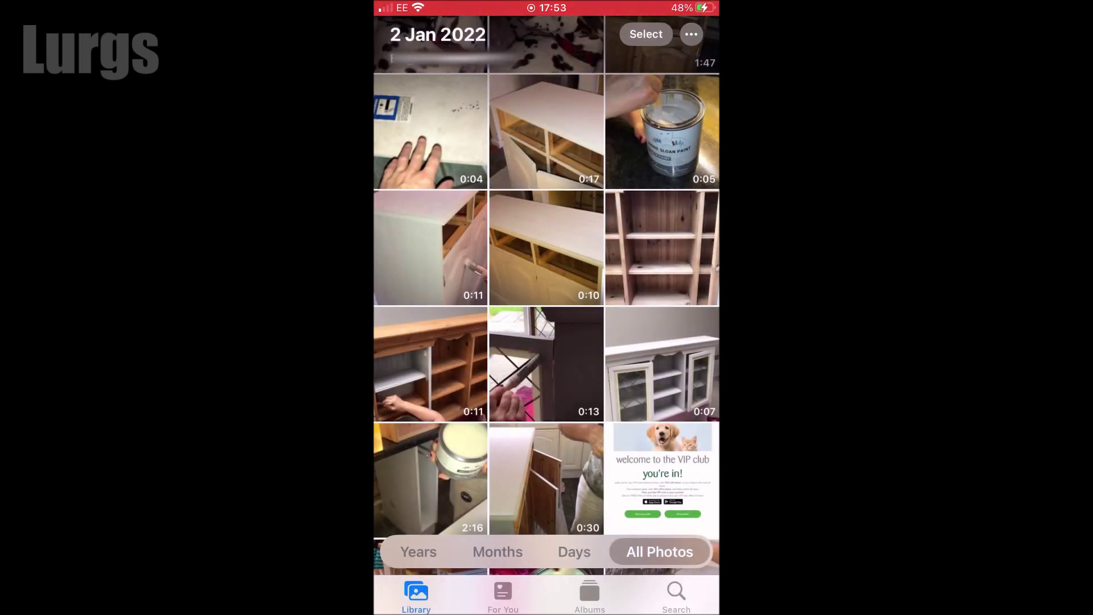
# Step: Go to the home screen, launch Settings and open its Photos page
pyautogui.press('super')
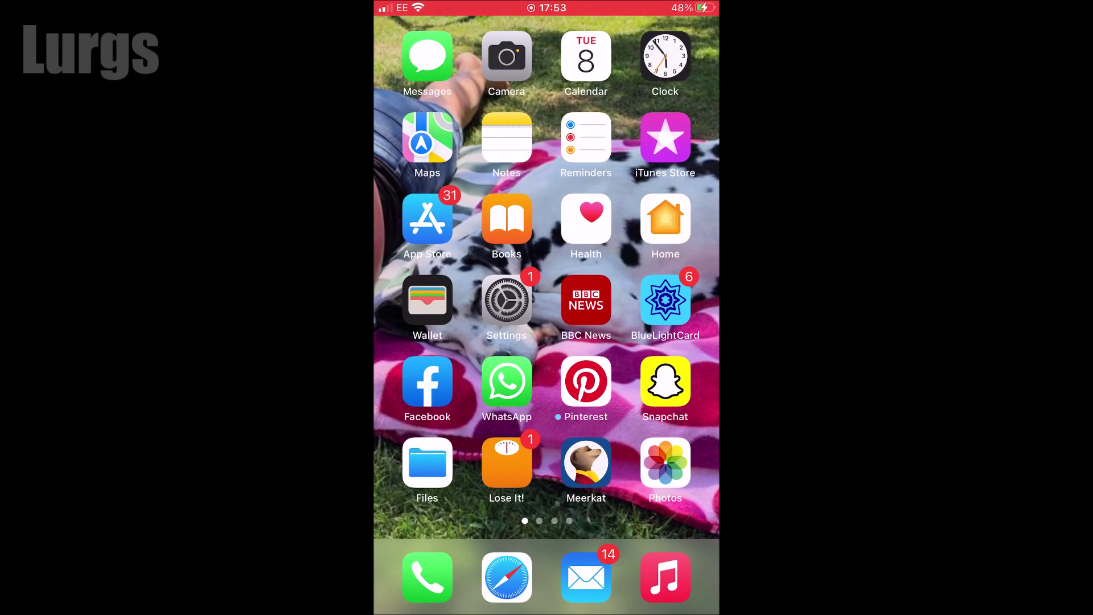
pyautogui.click(507, 300)
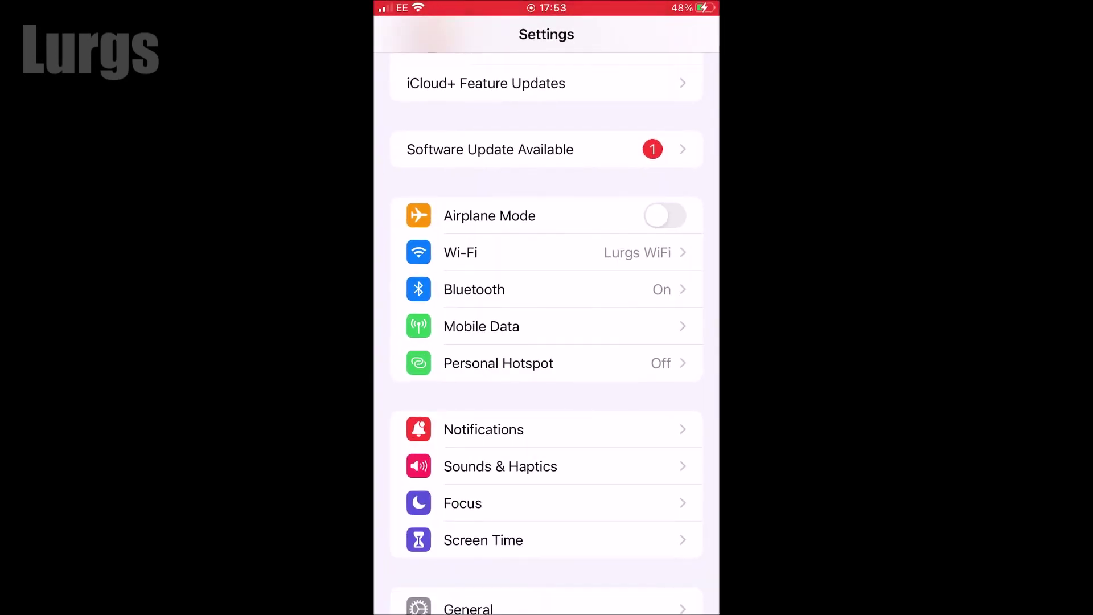
pyautogui.scroll(-1, 546, 319)
pyautogui.scroll(-15, 546, 318)
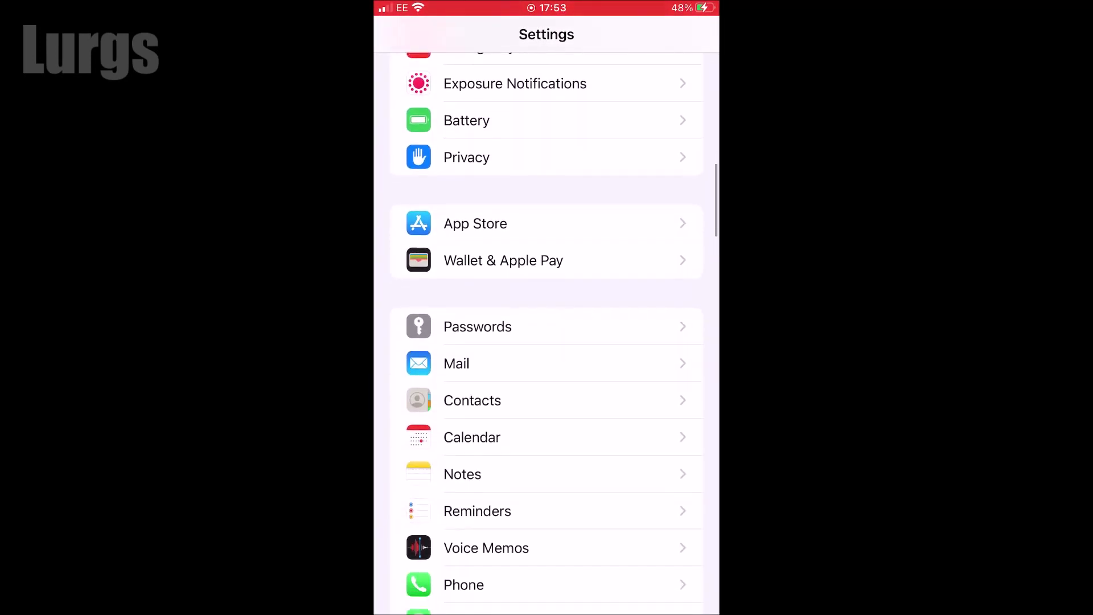
pyautogui.scroll(-13, 547, 333)
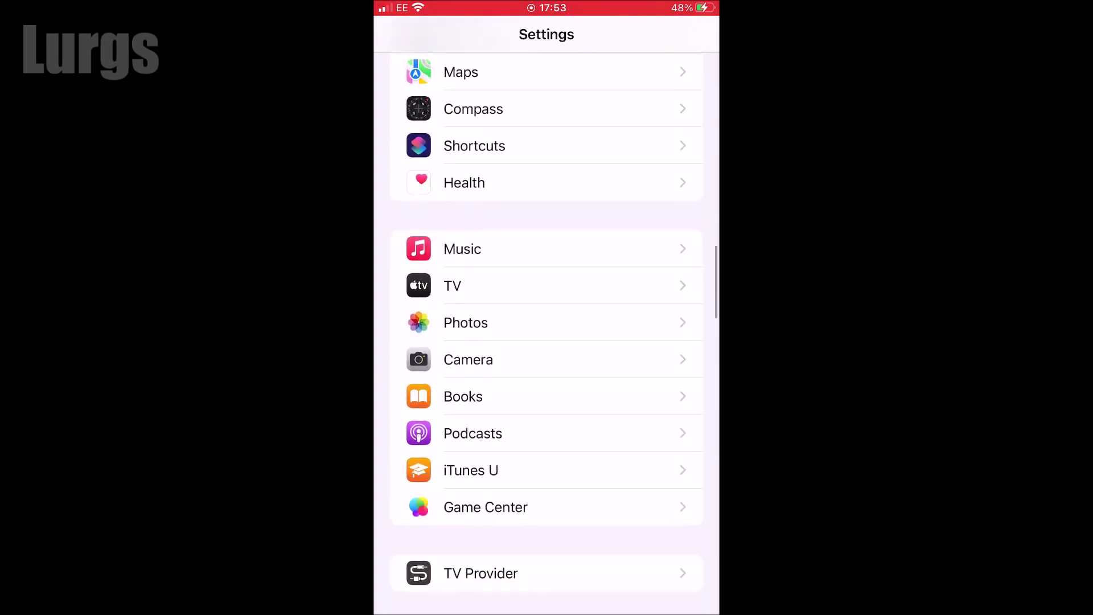
pyautogui.scroll(-2, 546, 319)
pyautogui.click(465, 225)
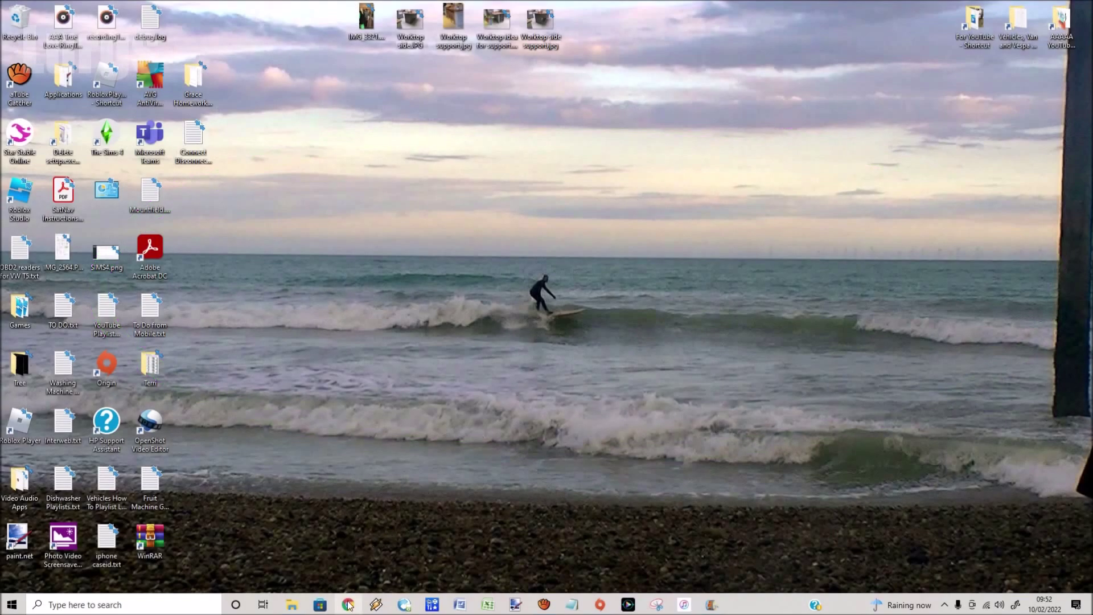
pyautogui.click(348, 605)
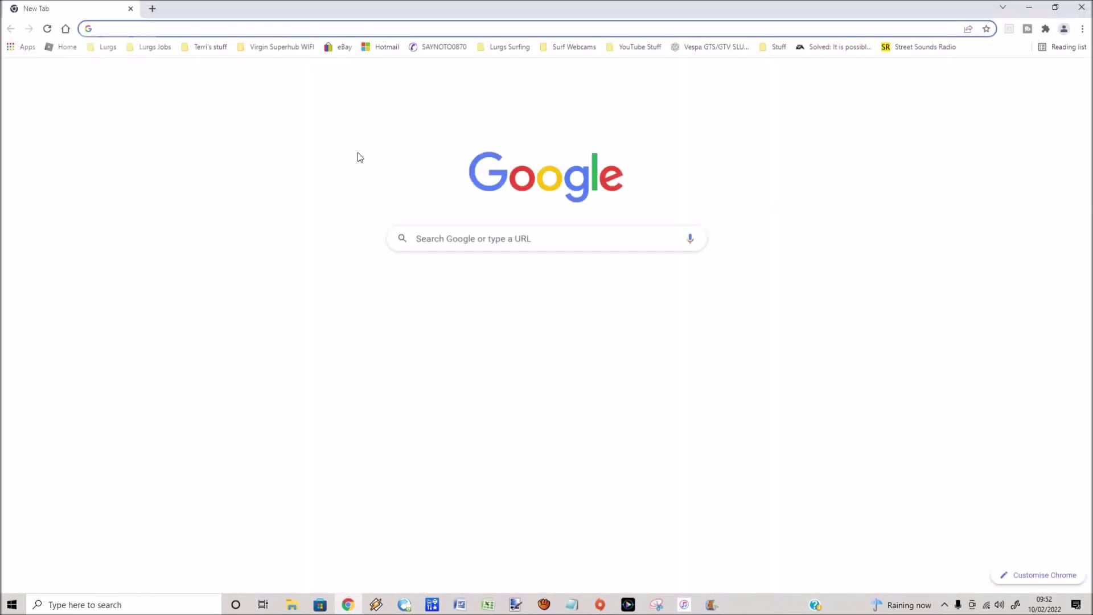
# Step: Go to icloud.com in Chrome and start entering the Apple ID
pyautogui.click(178, 28)
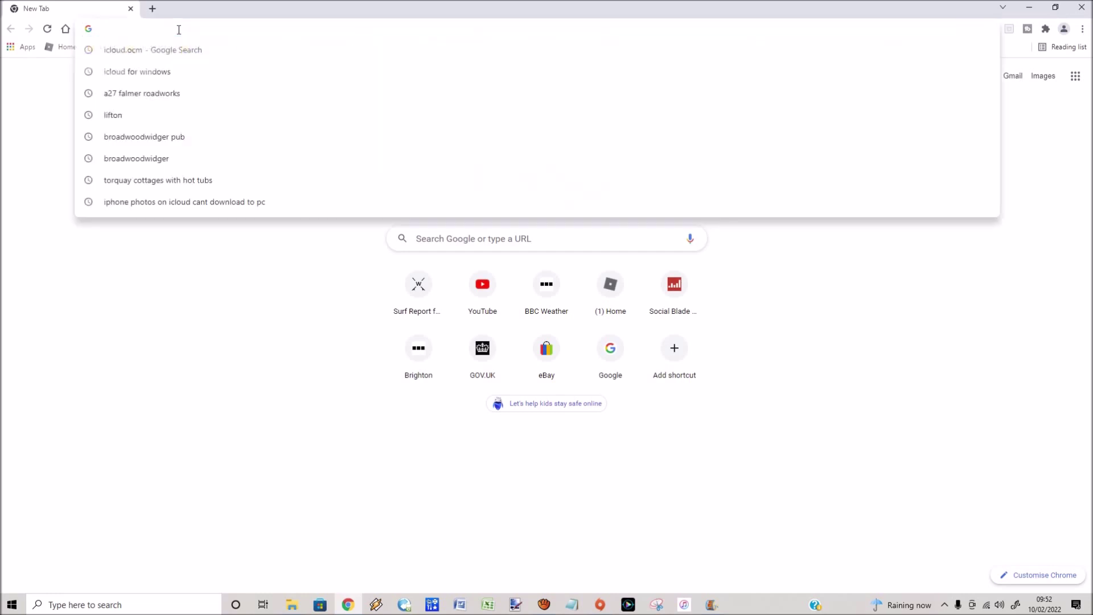
pyautogui.write('iclou')
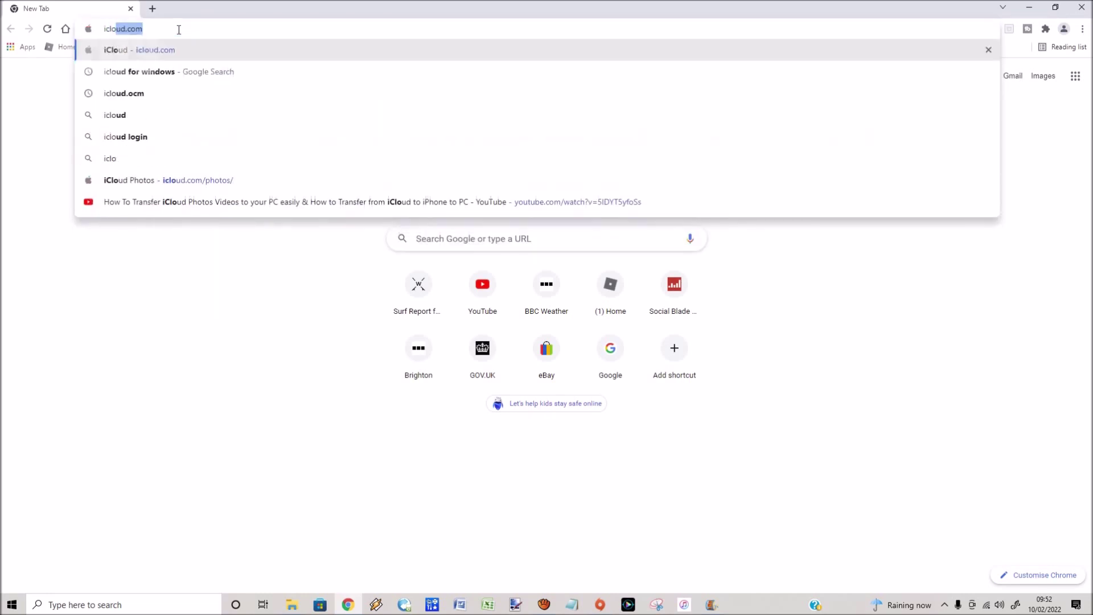
pyautogui.write('d.com')
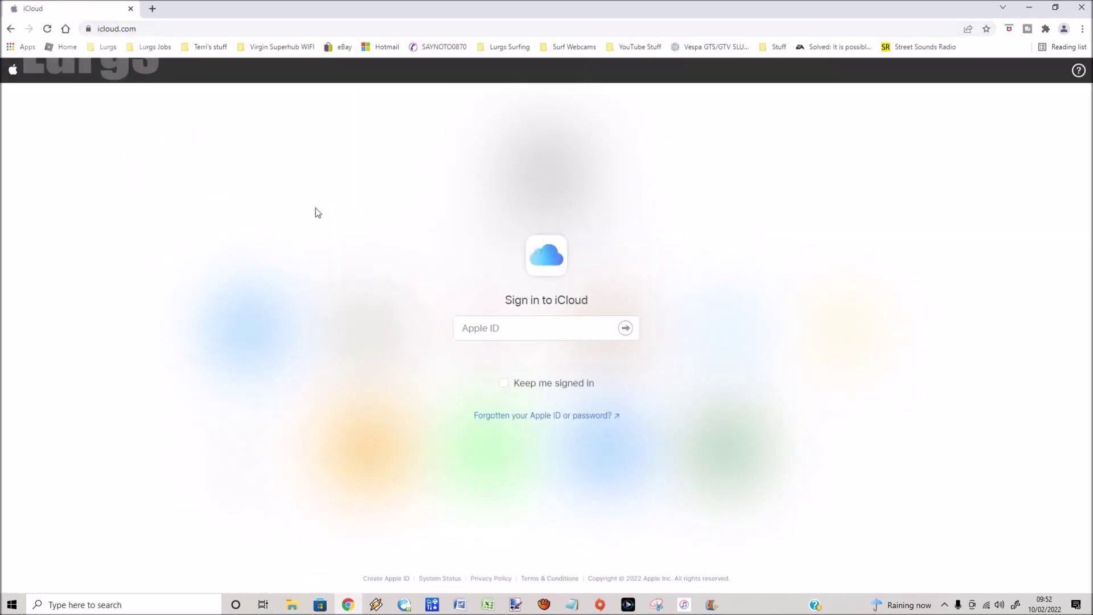
pyautogui.click(476, 325)
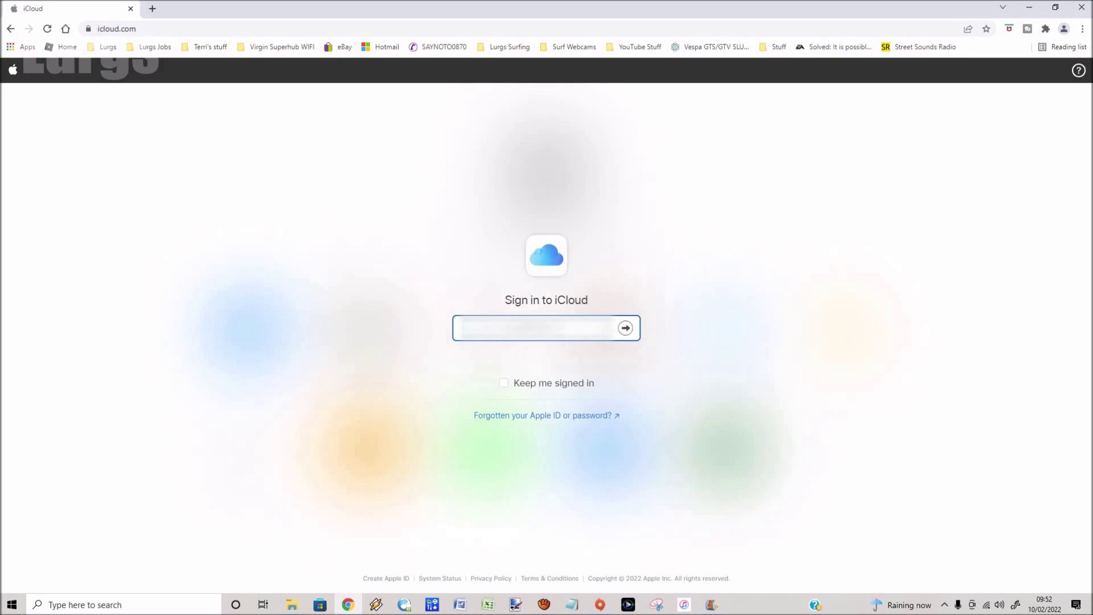
# Step: Submit the Apple ID, enter the account password and the two-factor verification code
pyautogui.press('Return')
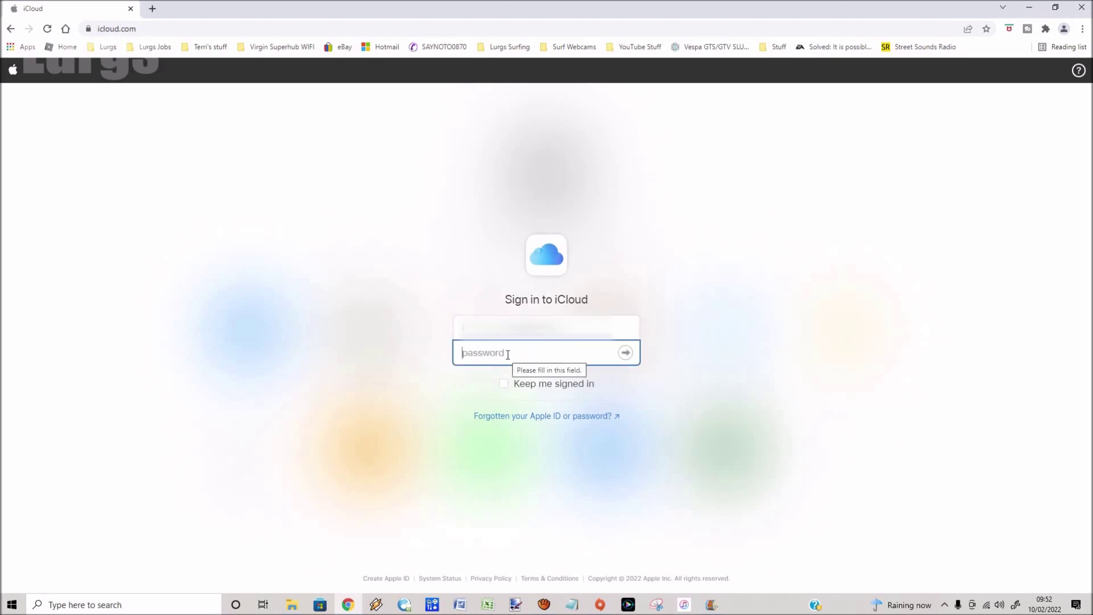
pyautogui.write('••')
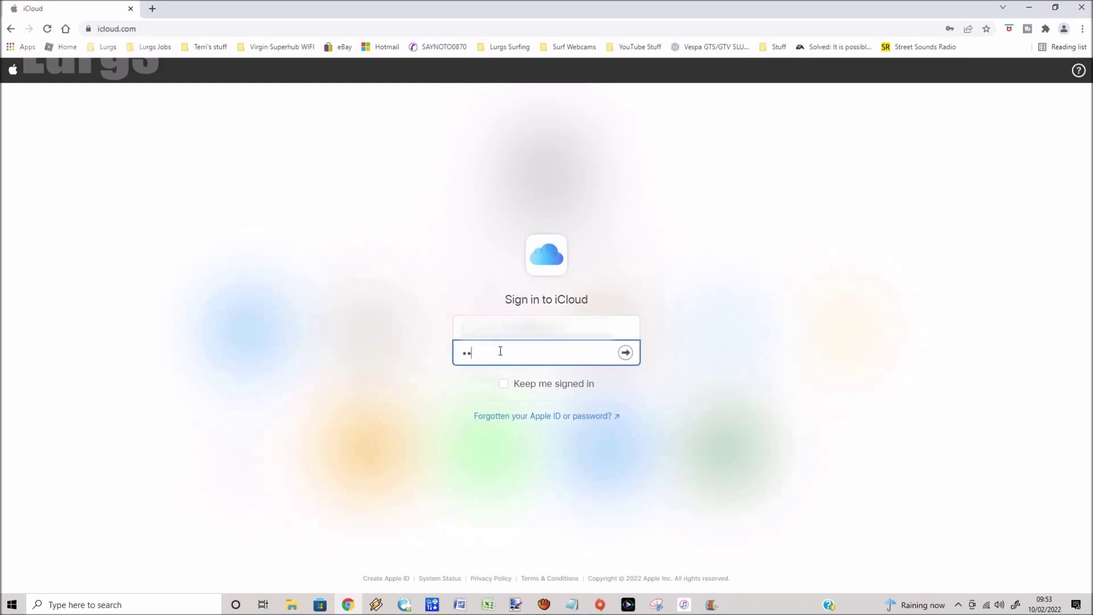
pyautogui.write('••••')
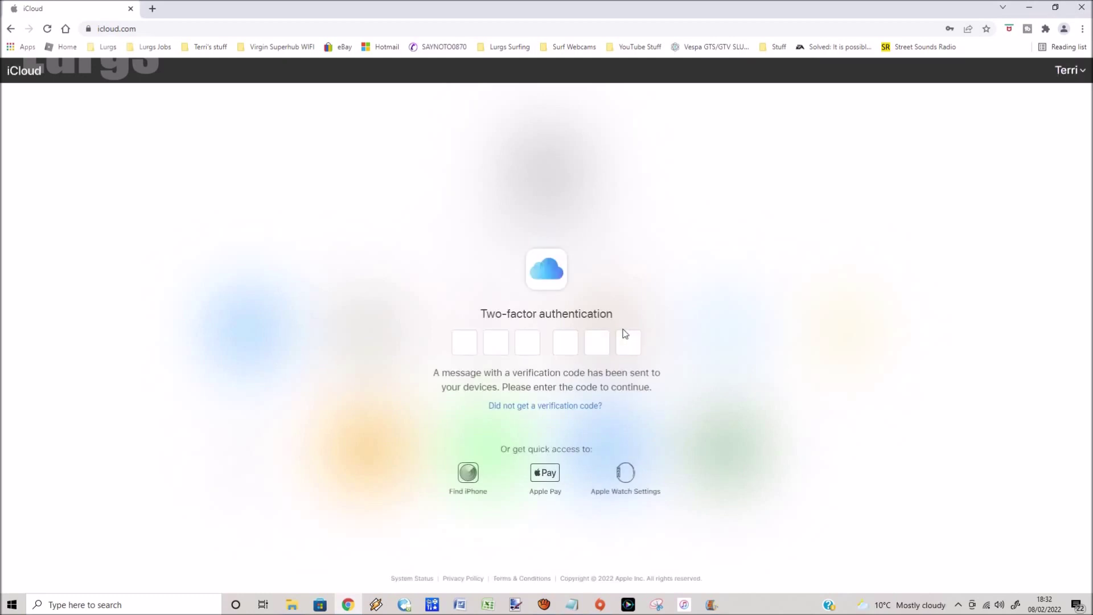
pyautogui.click(461, 346)
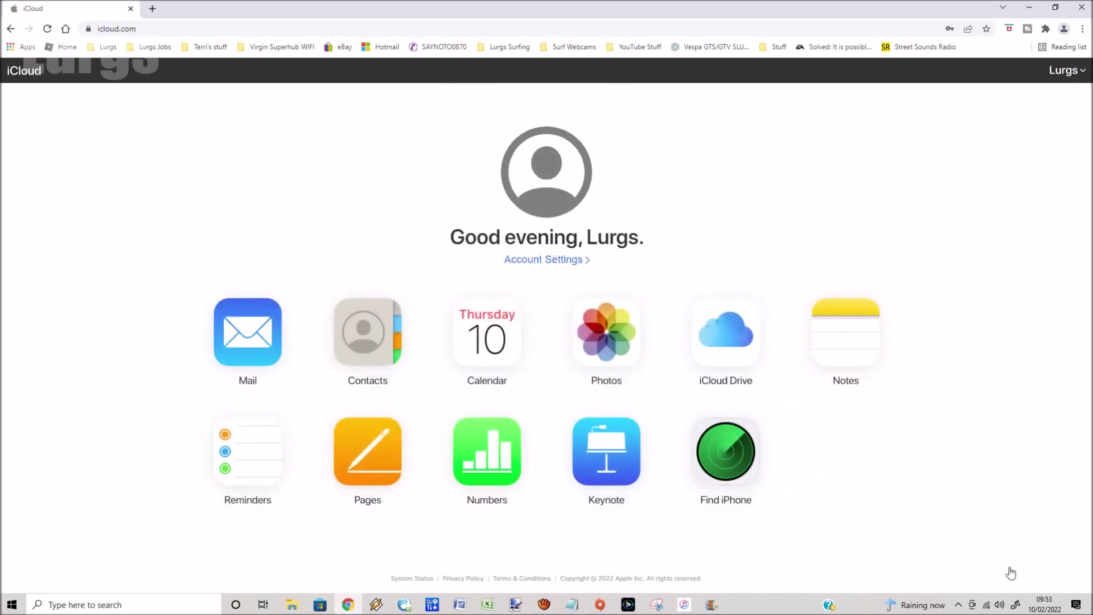
pyautogui.moveTo(1040, 607)
# Step: Open iCloud Photos, switch from Moments to the Photos grid, and enlarge thumbnails to four per row
pyautogui.click(602, 330)
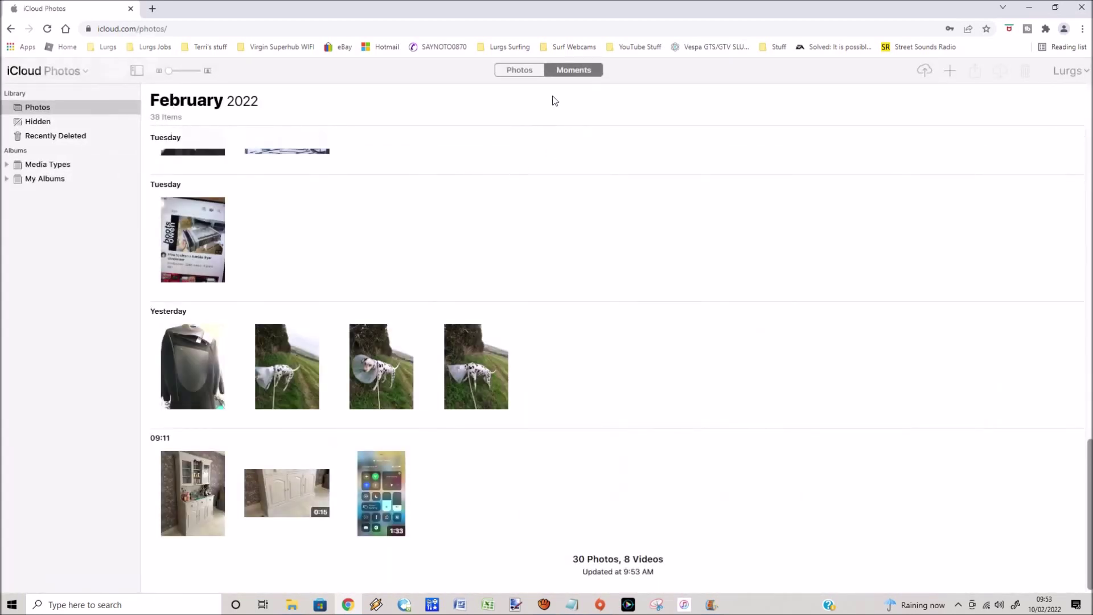
pyautogui.click(524, 77)
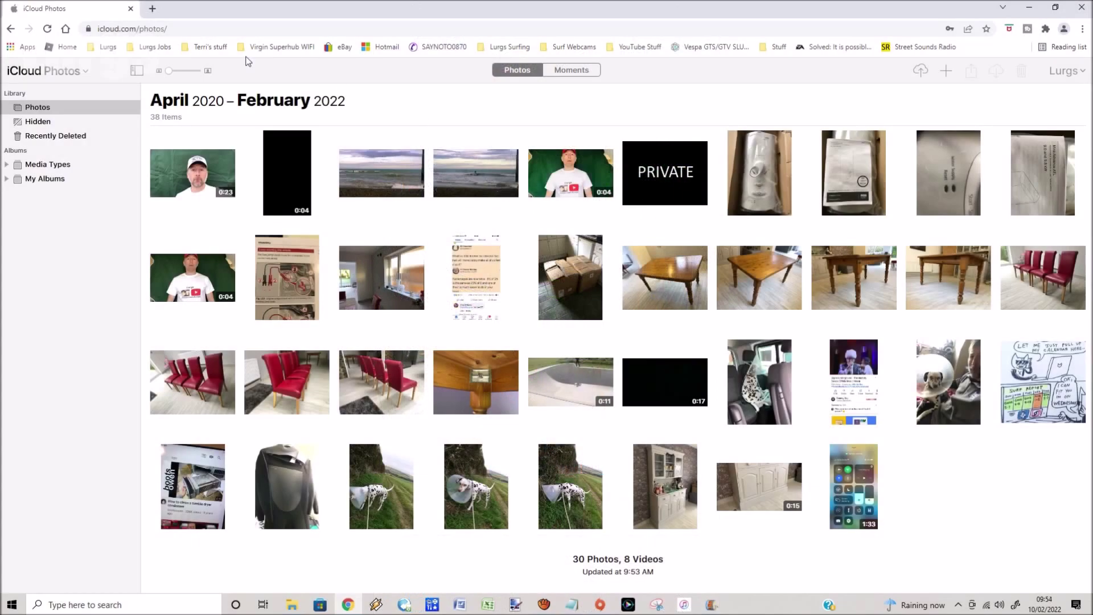
pyautogui.moveTo(169, 71)
pyautogui.mouseDown()
pyautogui.moveTo(197, 73)
pyautogui.moveTo(169, 71)
pyautogui.mouseUp()
# Step: Return from My Albums to the full Photos grid of the library
pyautogui.click(36, 180)
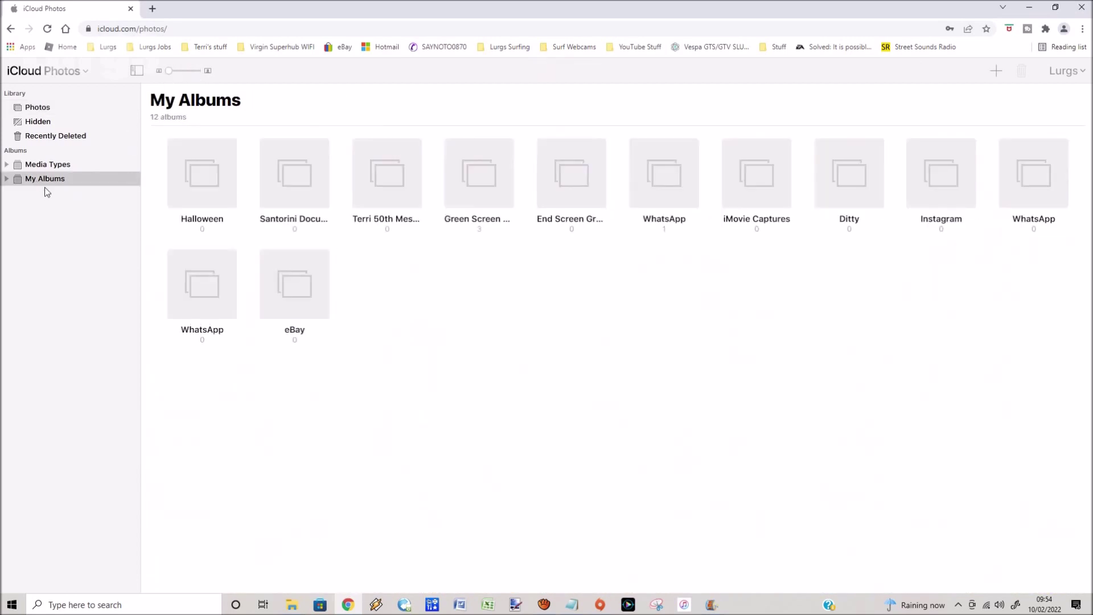
pyautogui.click(39, 110)
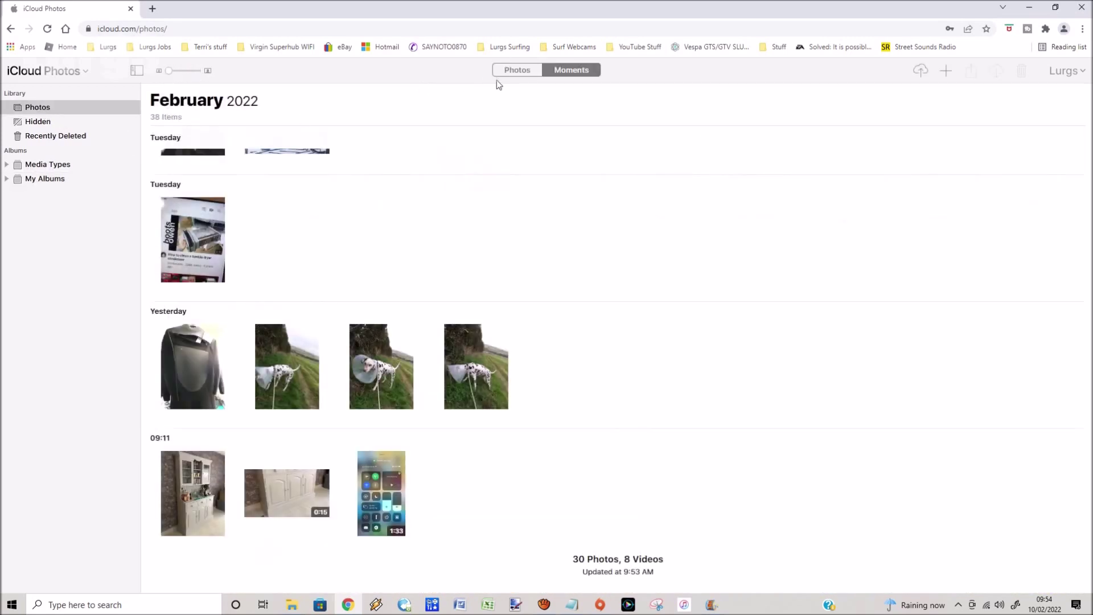
pyautogui.click(516, 68)
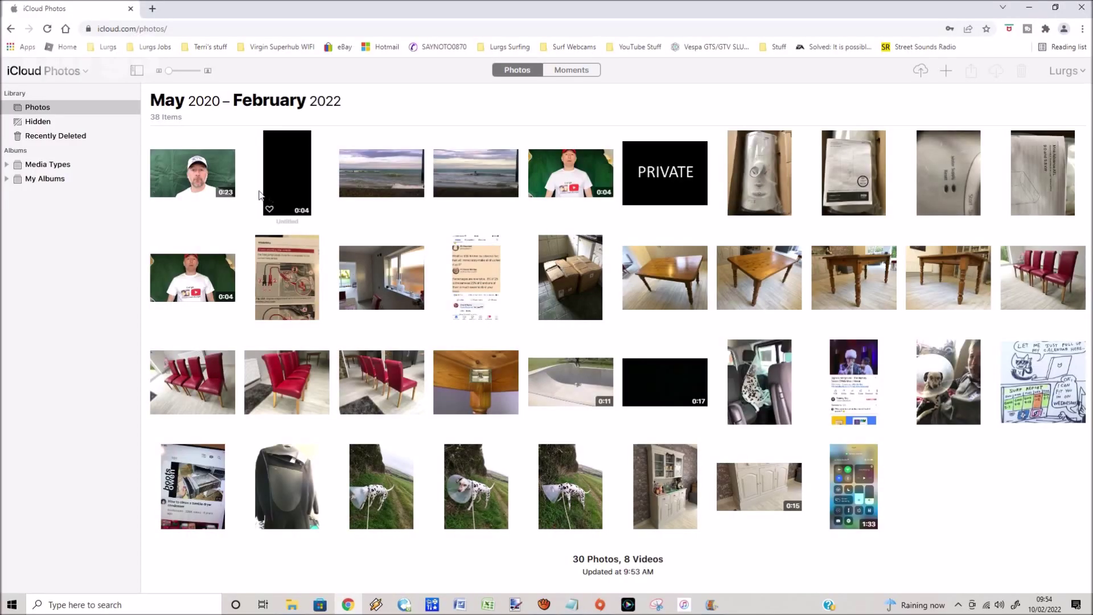
# Step: Select the beach, table, two red-chair, dalmatian and sideboard-video items and download them
pyautogui.click(393, 175)
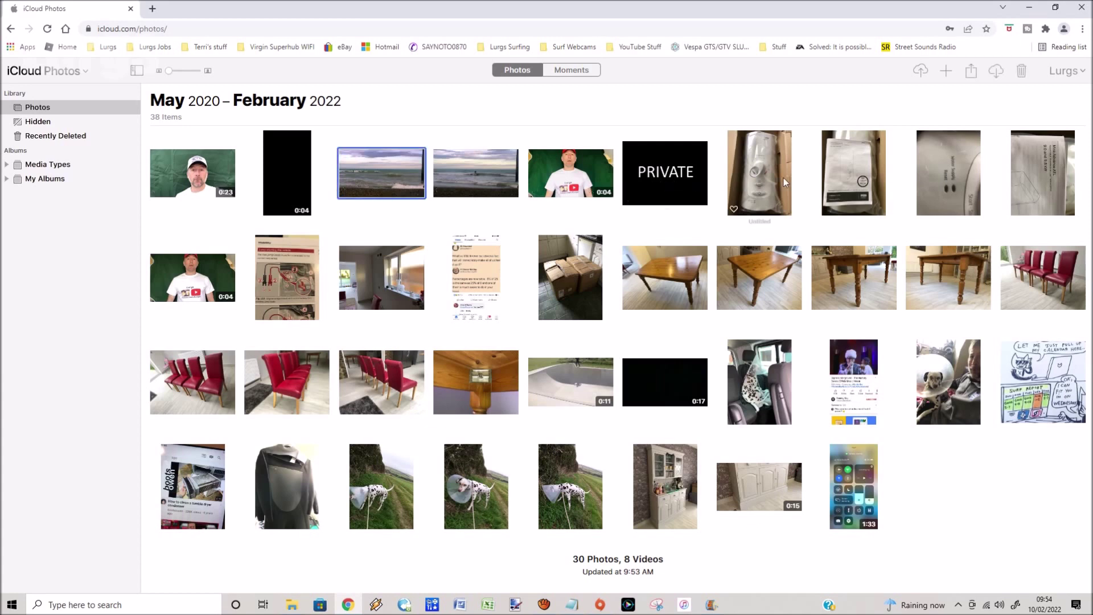
pyautogui.keyDown('ctrl'); pyautogui.click(773, 275); pyautogui.keyUp('ctrl')
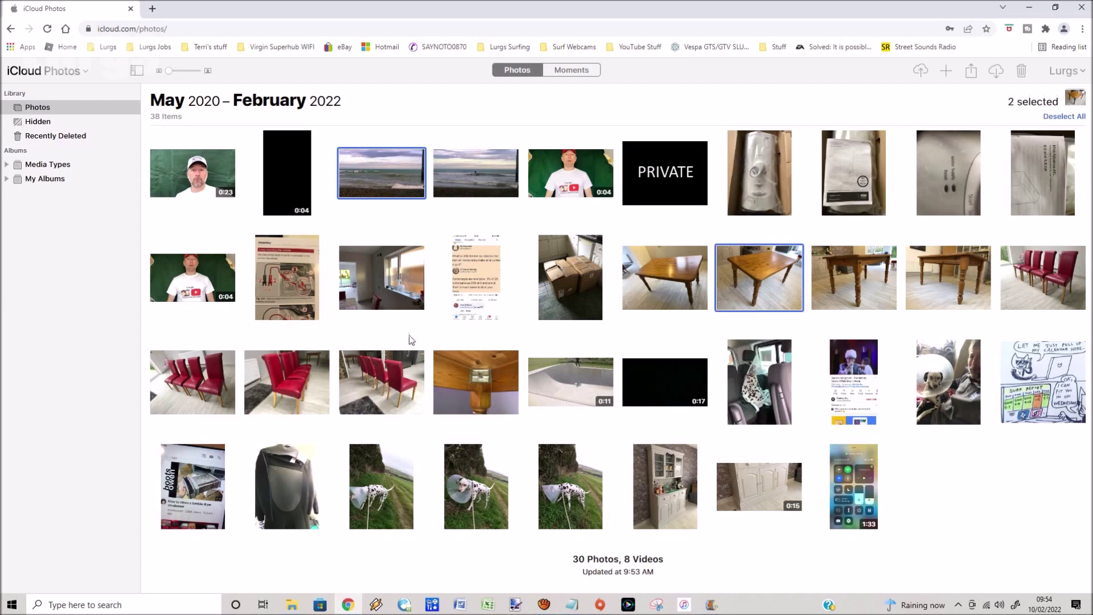
pyautogui.keyDown('ctrl'); pyautogui.click(286, 375); pyautogui.keyUp('ctrl')
pyautogui.keyDown('ctrl'); pyautogui.click(380, 383); pyautogui.keyUp('ctrl')
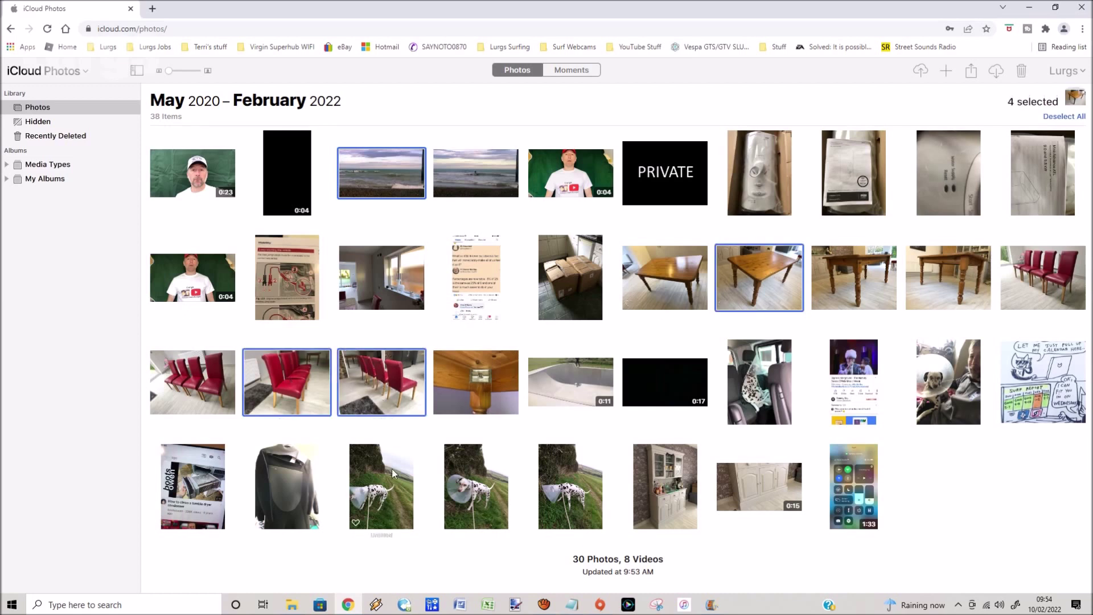
pyautogui.keyDown('ctrl'); pyautogui.click(473, 481); pyautogui.keyUp('ctrl')
pyautogui.keyDown('ctrl'); pyautogui.click(763, 483); pyautogui.keyUp('ctrl')
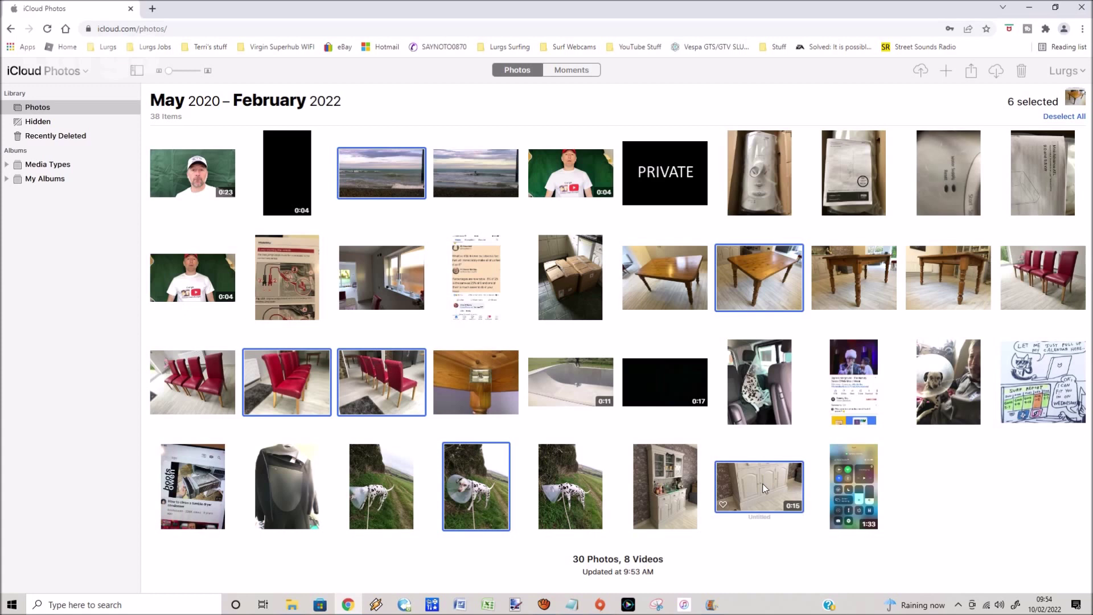
pyautogui.click(1000, 75)
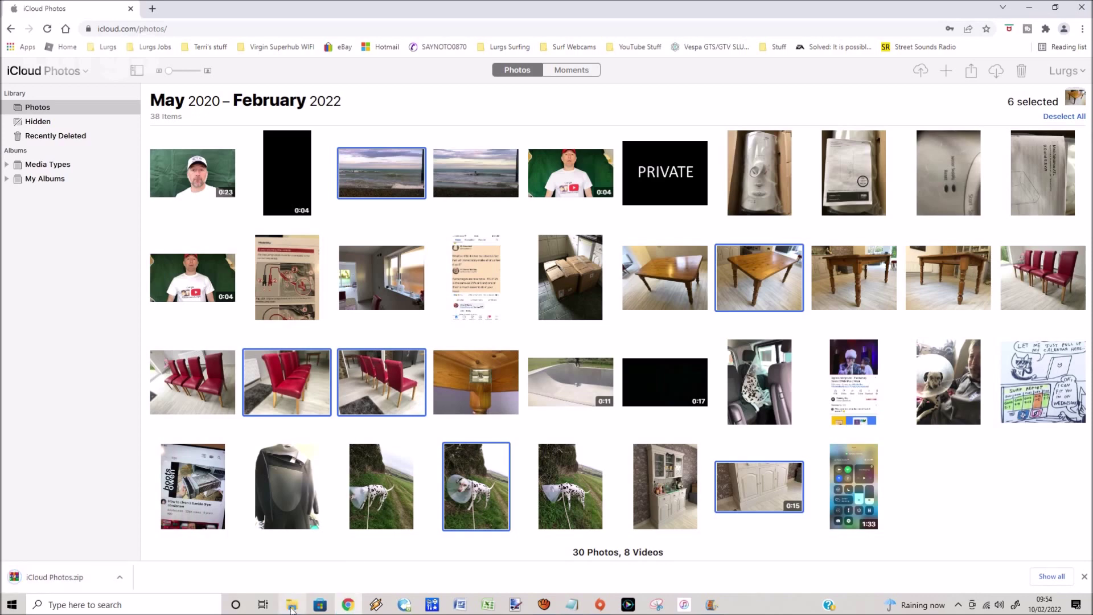
# Step: Refresh the Downloads folder in File Explorer so iCloud Photos.zip shows
pyautogui.click(291, 606)
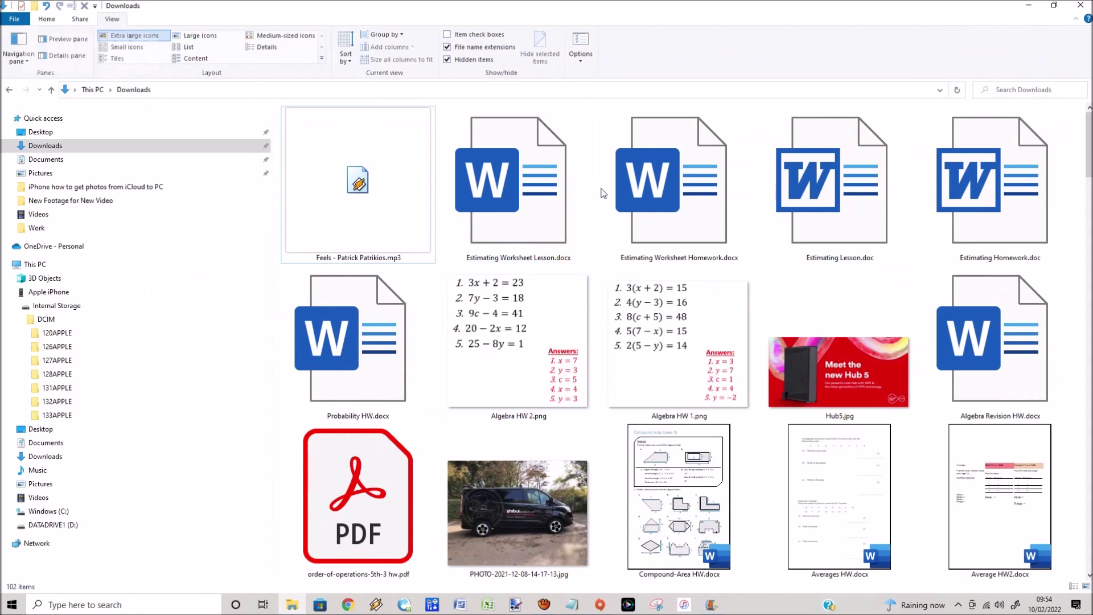
pyautogui.rightClick(604, 193)
pyautogui.click(641, 271)
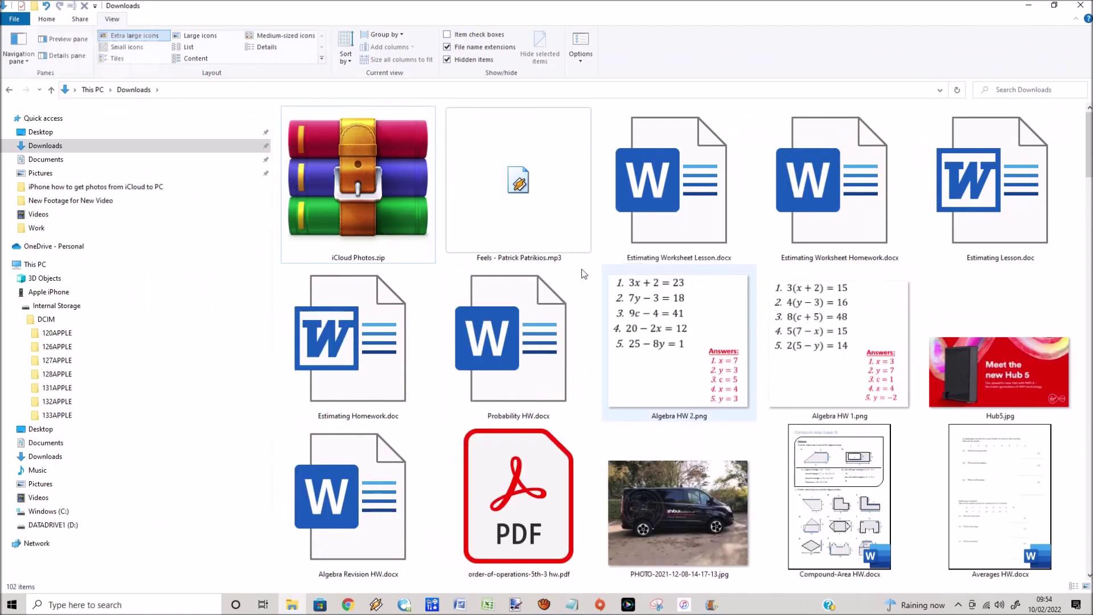
# Step: Open iCloud Photos.zip in WinRAR and extract its contents into Downloads
pyautogui.doubleClick(363, 166)
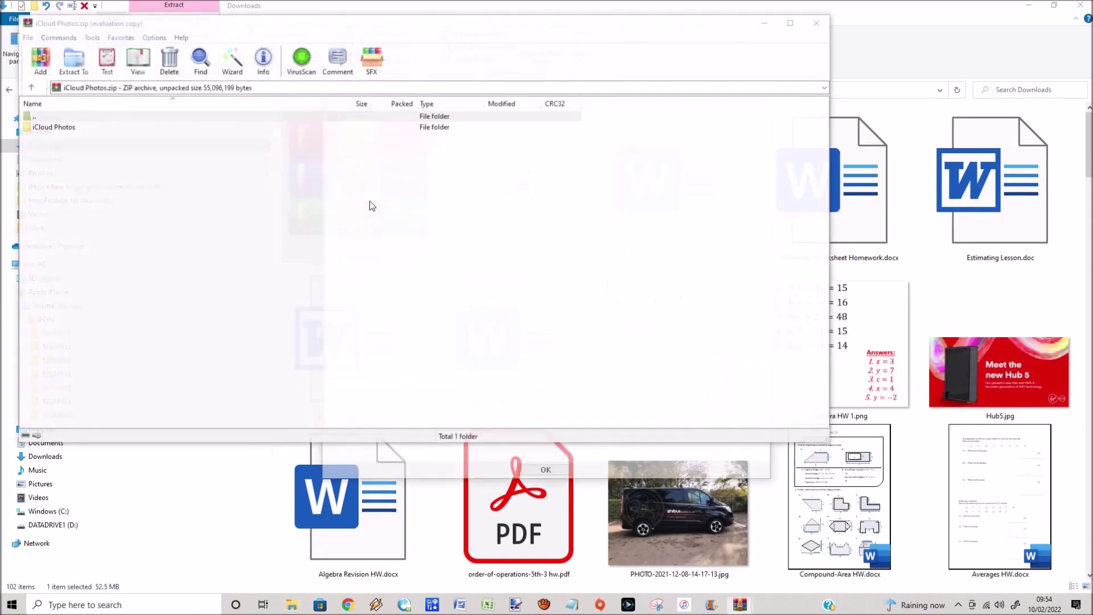
pyautogui.click(761, 113)
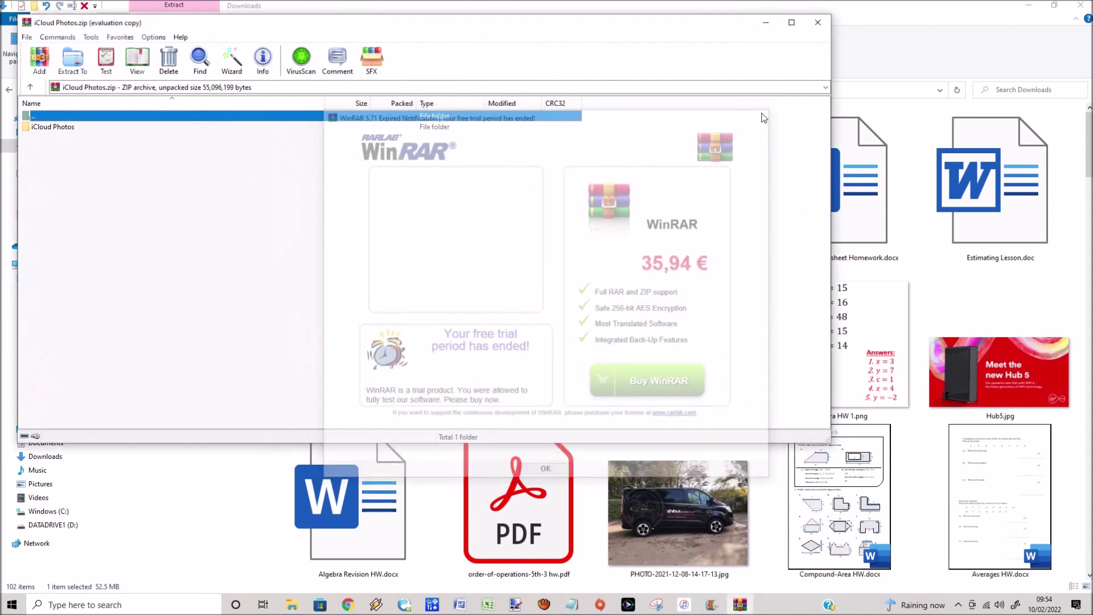
pyautogui.doubleClick(73, 127)
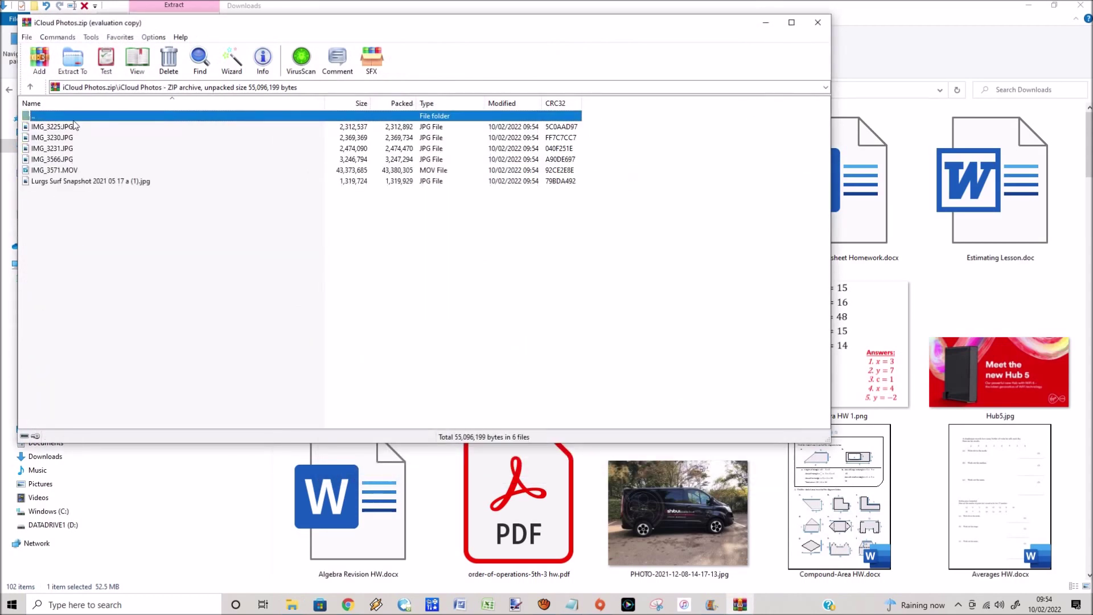
pyautogui.click(73, 62)
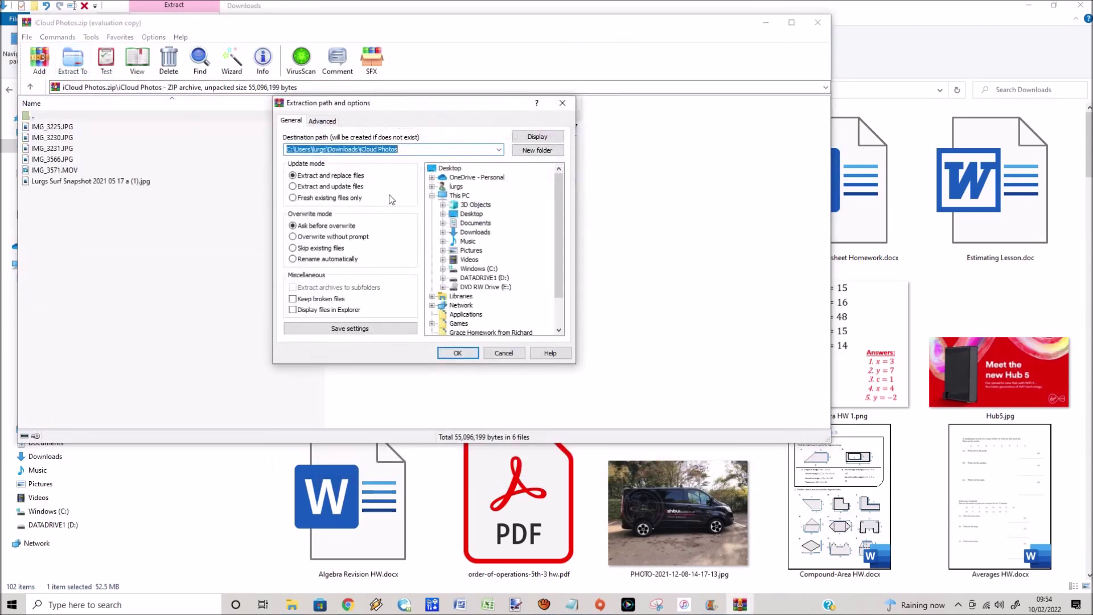
pyautogui.click(472, 232)
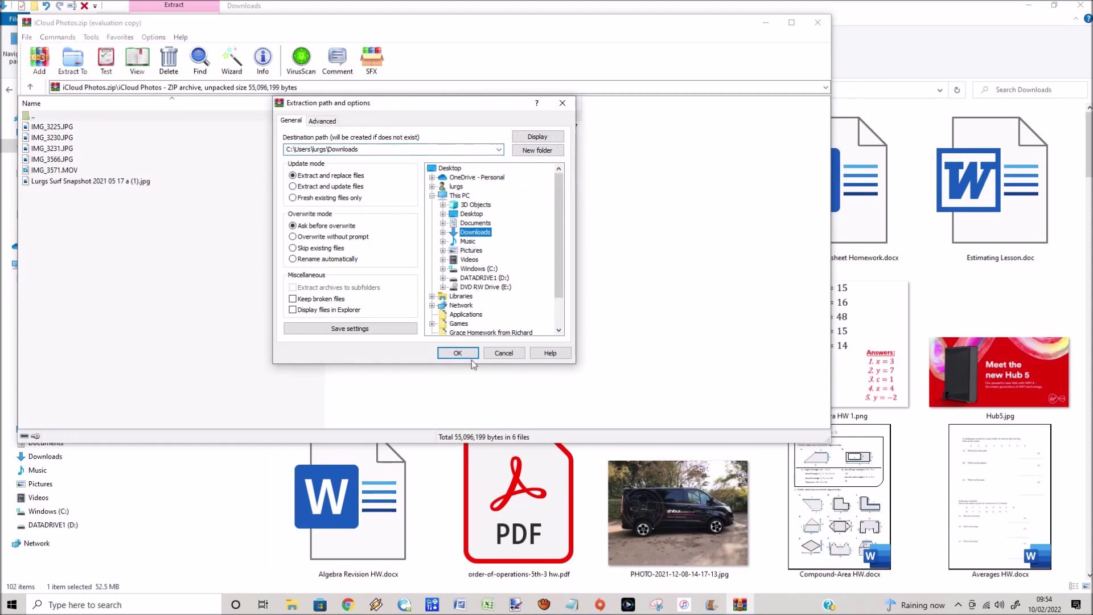
pyautogui.click(458, 353)
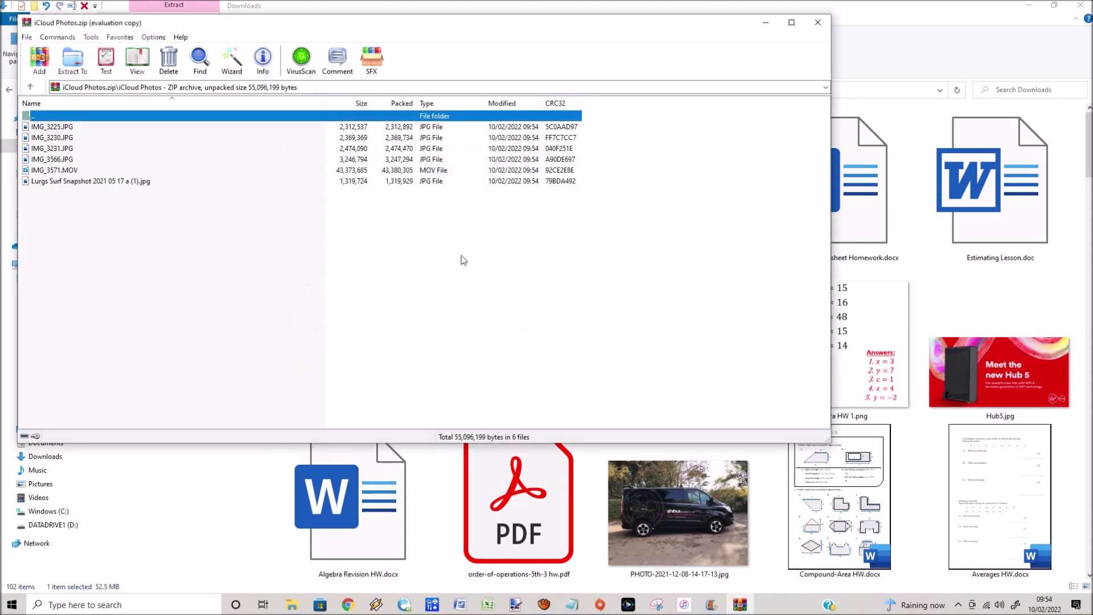
pyautogui.click(773, 23)
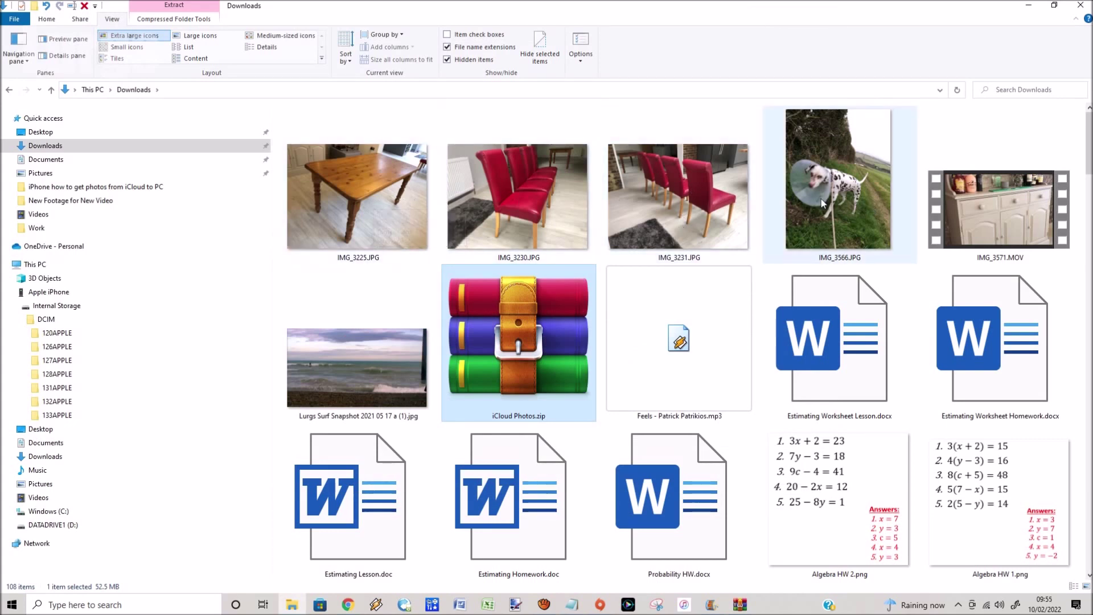
pyautogui.moveTo(820, 199)
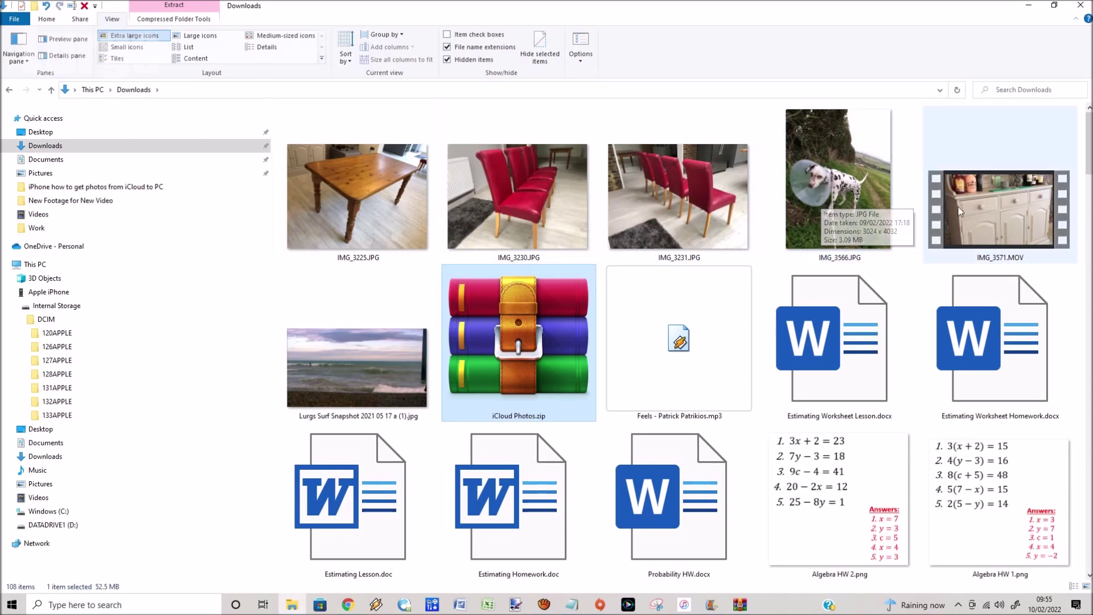
pyautogui.doubleClick(975, 207)
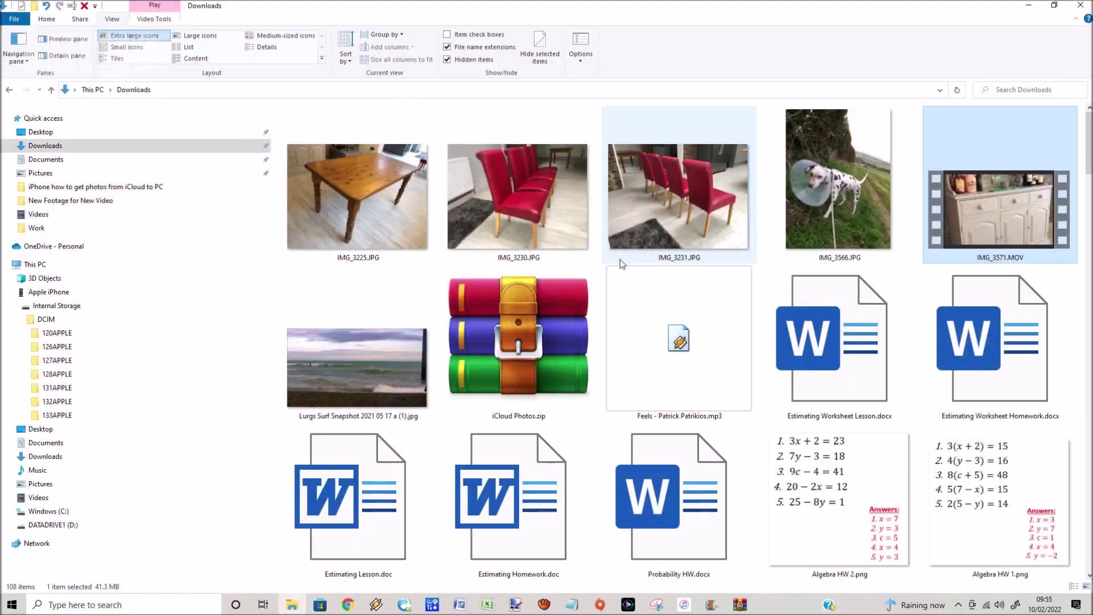
# Step: Select all 38 photos and videos in iCloud Photos and download them
pyautogui.click(349, 605)
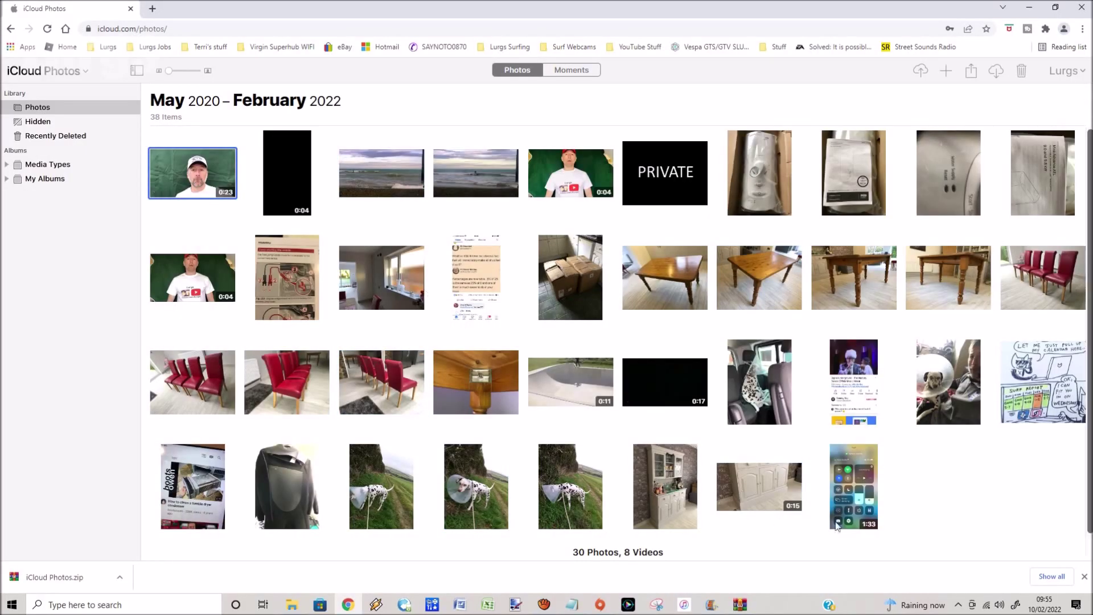
pyautogui.keyDown('shift'); pyautogui.click(854, 489); pyautogui.keyUp('shift')
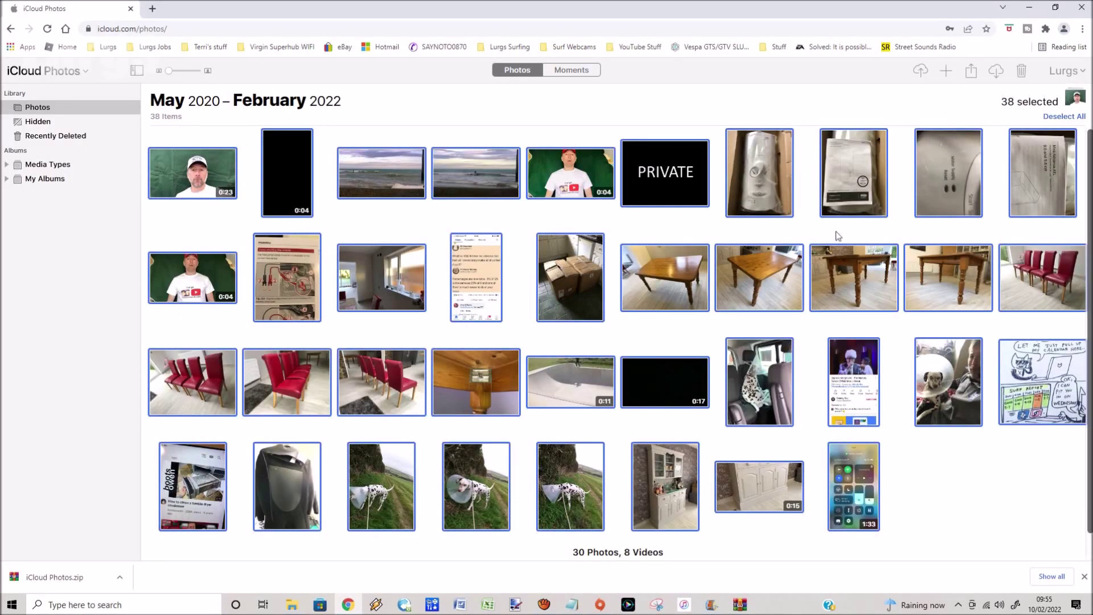
pyautogui.click(996, 71)
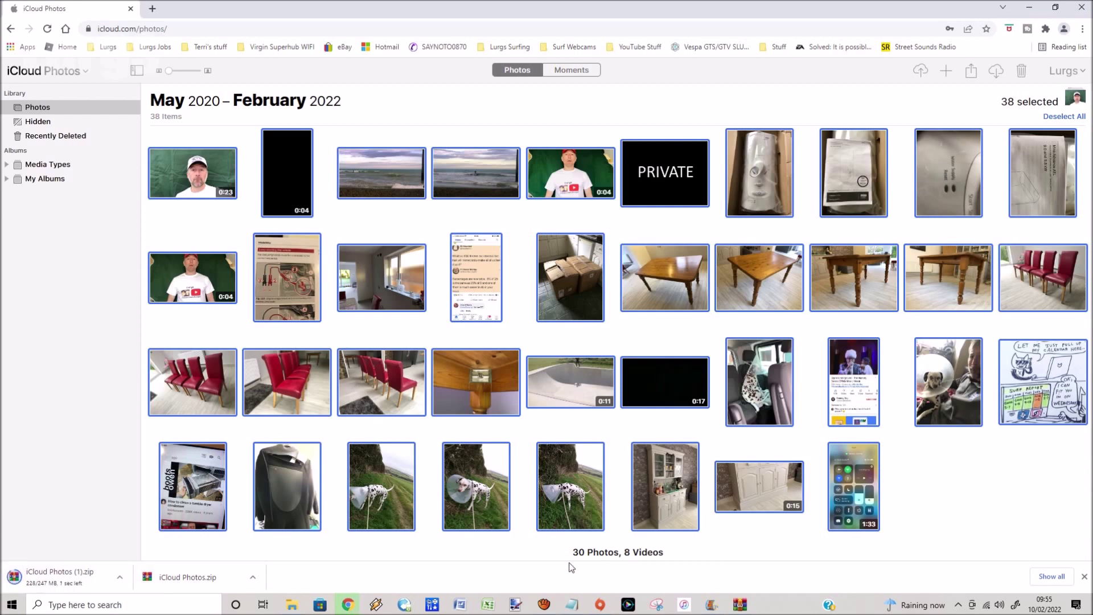
pyautogui.click(292, 604)
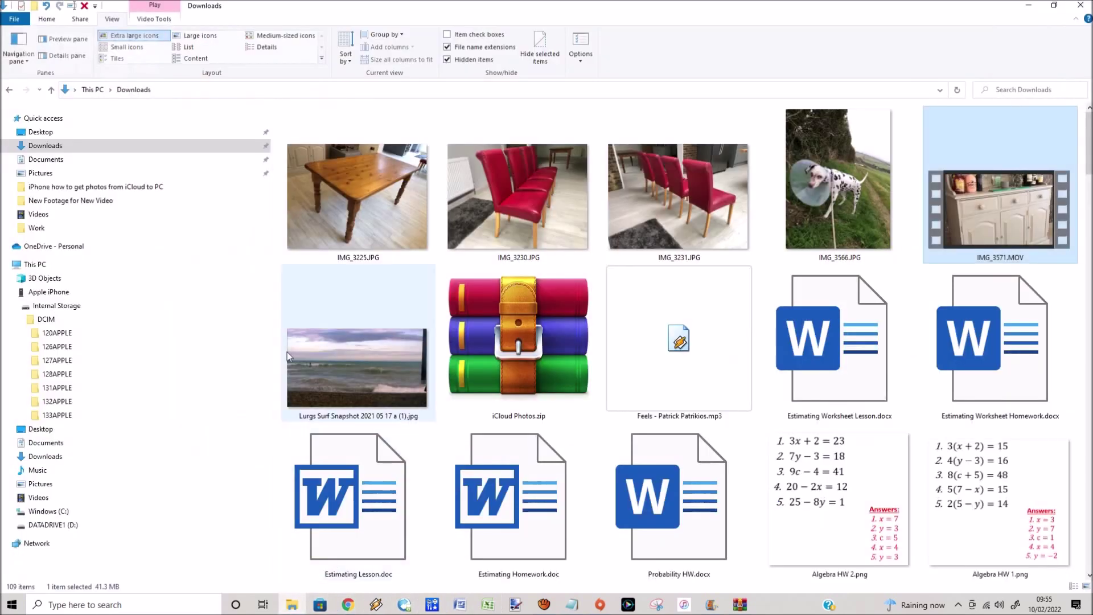
# Step: Refresh Downloads so the 246 MB iCloud Photos (1).zip appears
pyautogui.rightClick(600, 145)
pyautogui.click(629, 220)
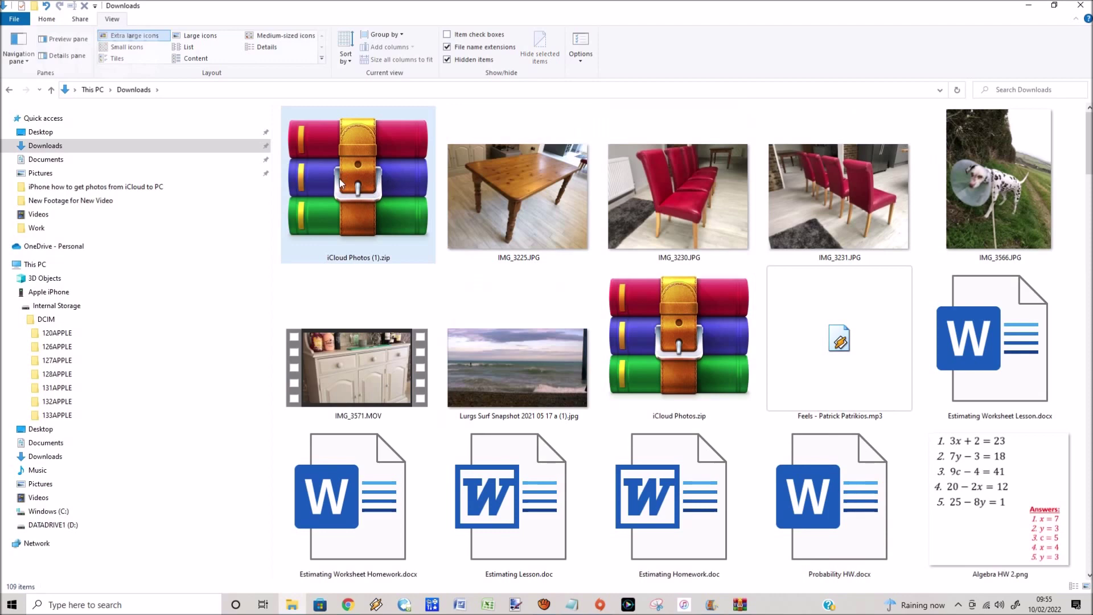
pyautogui.moveTo(363, 177)
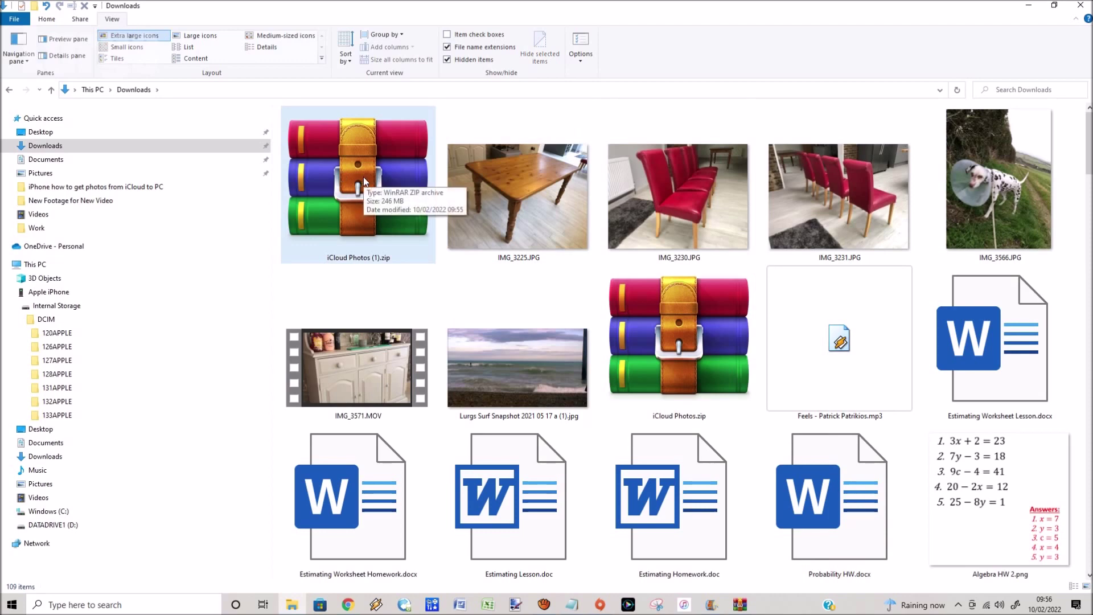
pyautogui.click(348, 605)
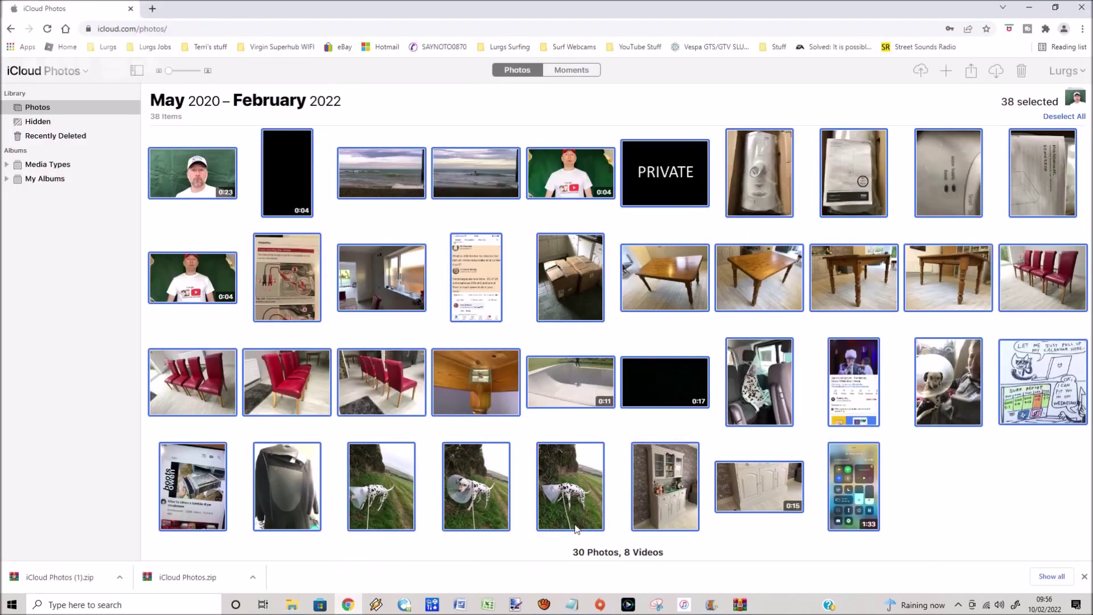
# Step: Choose Sign Out from the account menu at the top right
pyautogui.click(1080, 72)
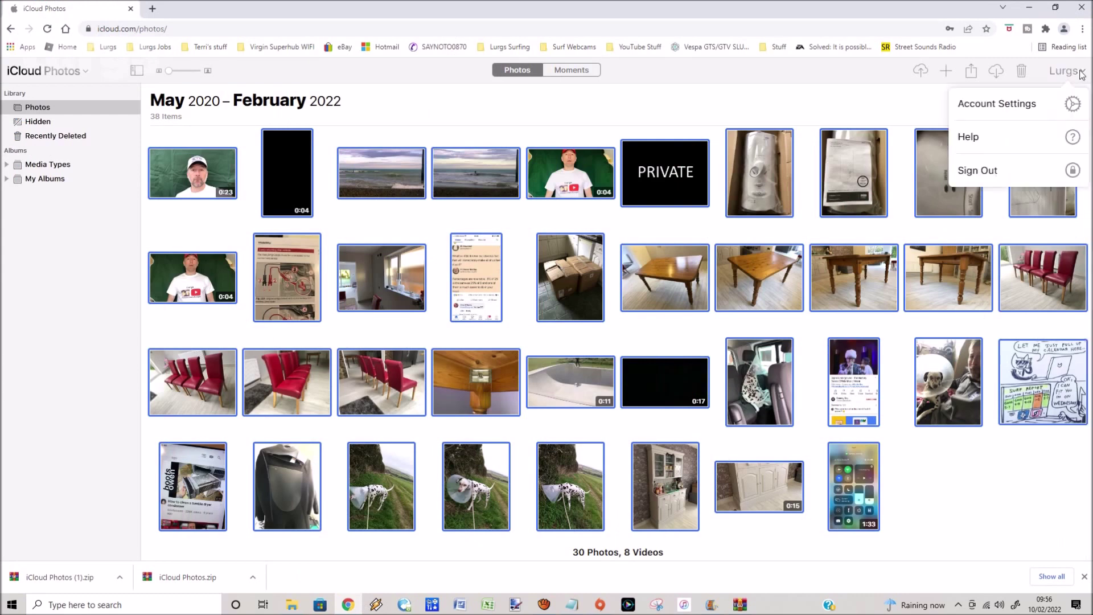
pyautogui.click(1002, 176)
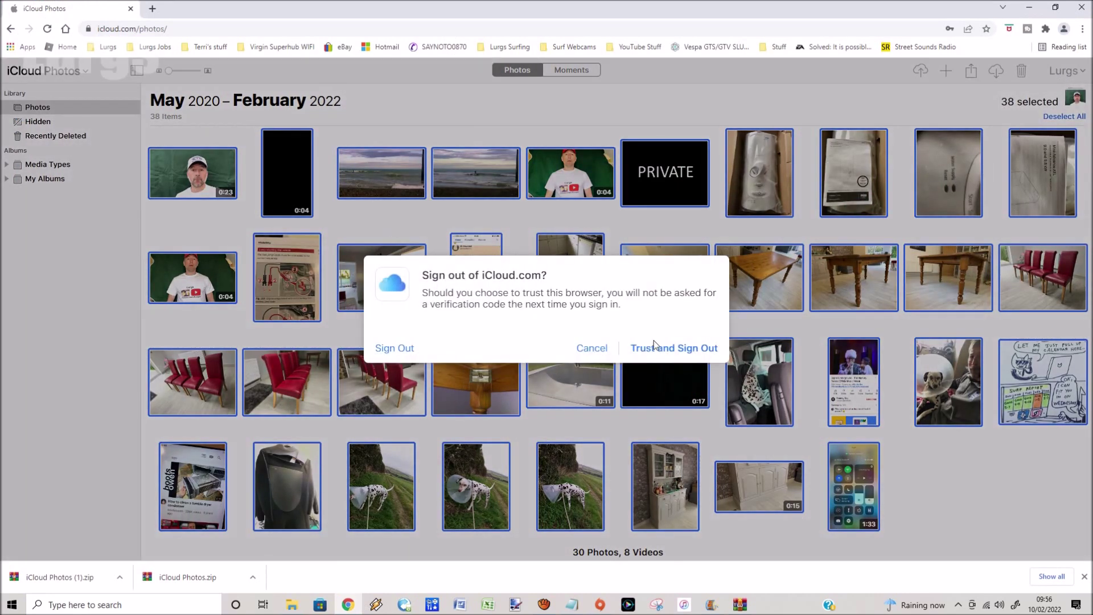